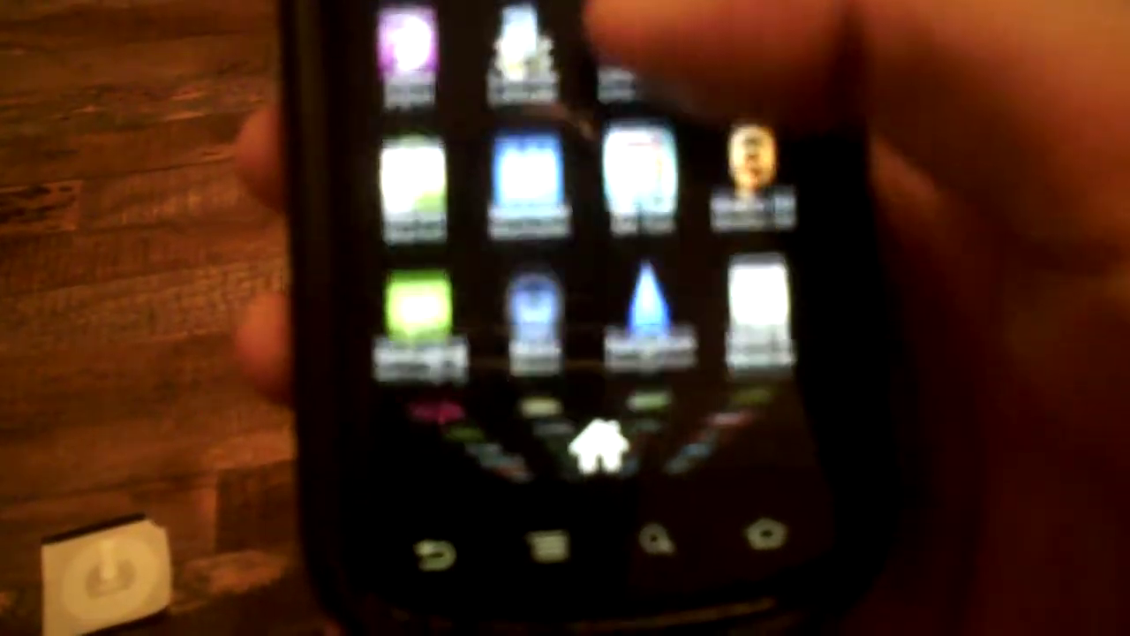
pyautogui.scroll(-3, 565, 265)
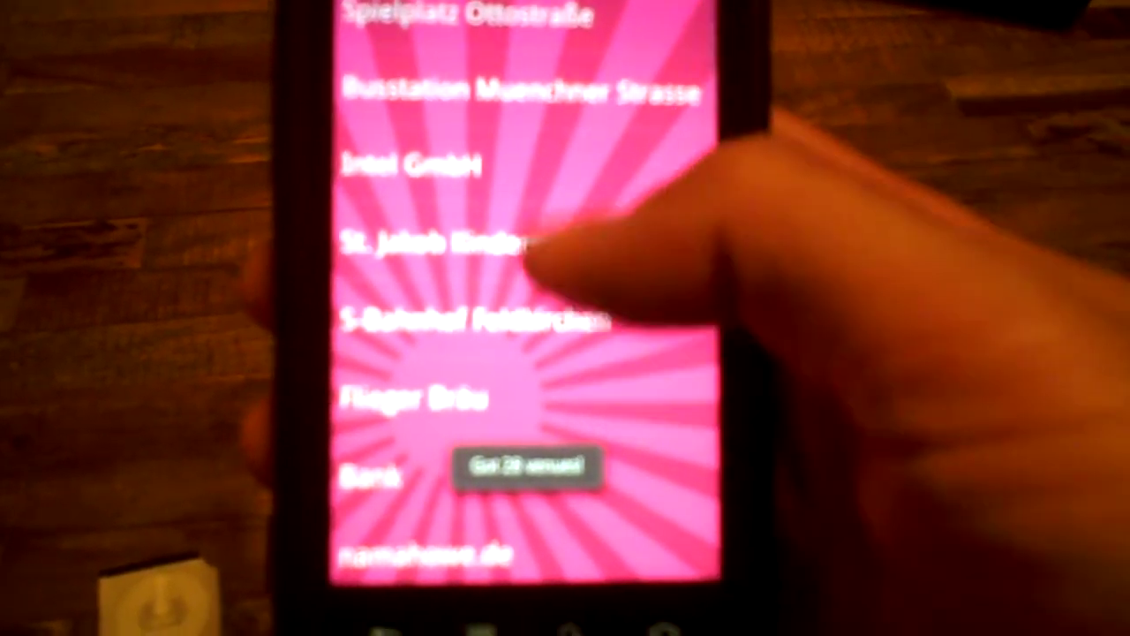
pyautogui.scroll(-5, 521, 309)
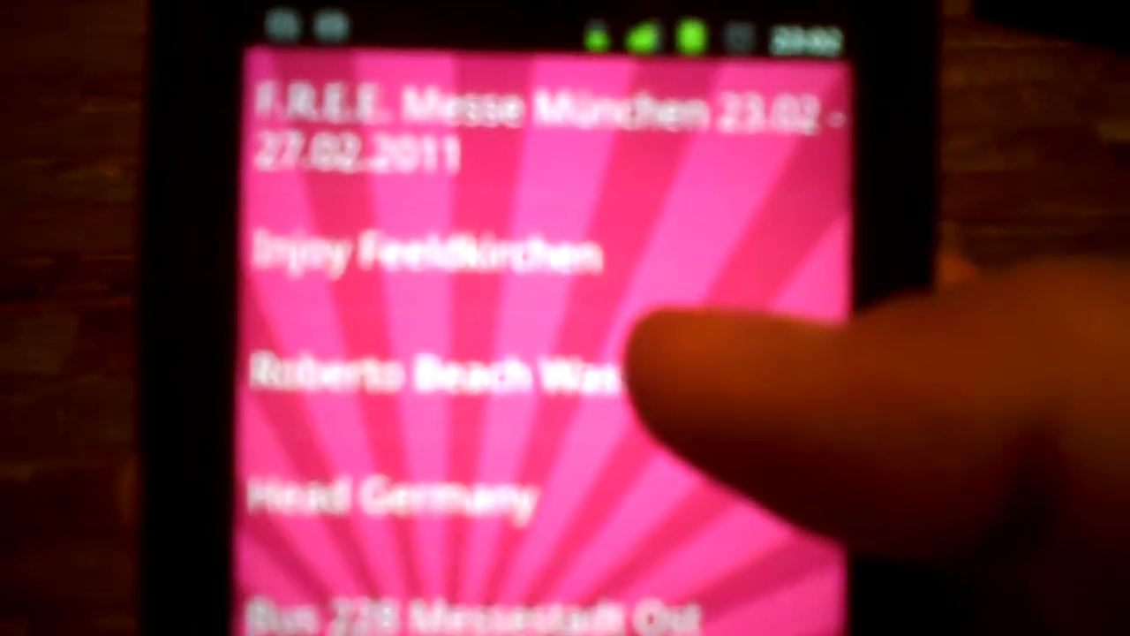
# Choose Roberto Beach Wasserski from the venue list as the venue to write to the tag.
pyautogui.click(494, 214)
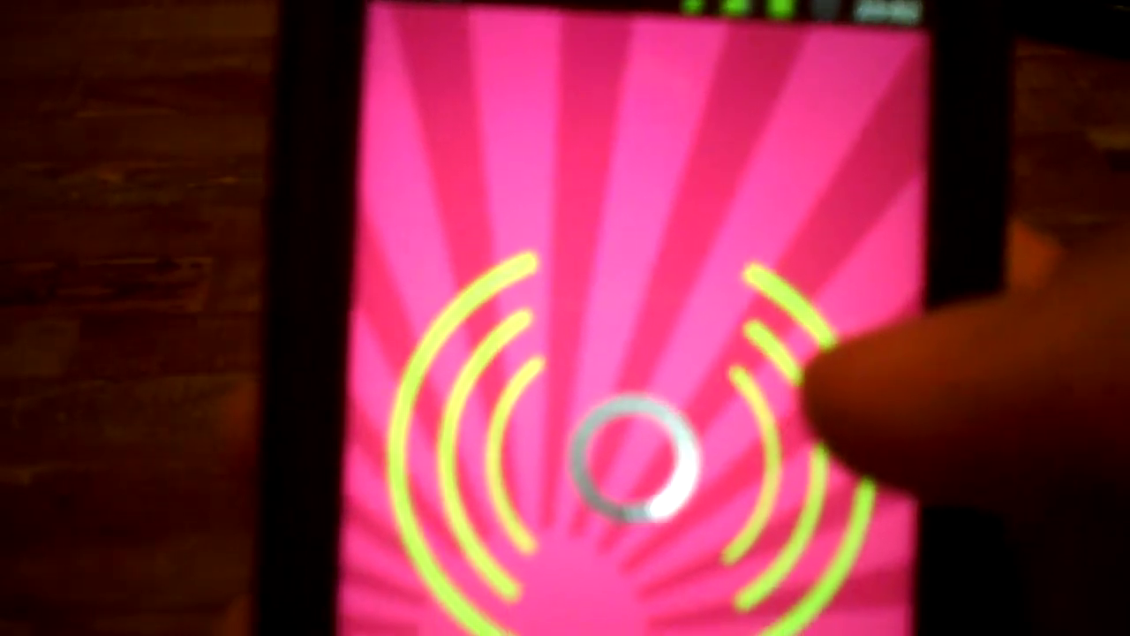